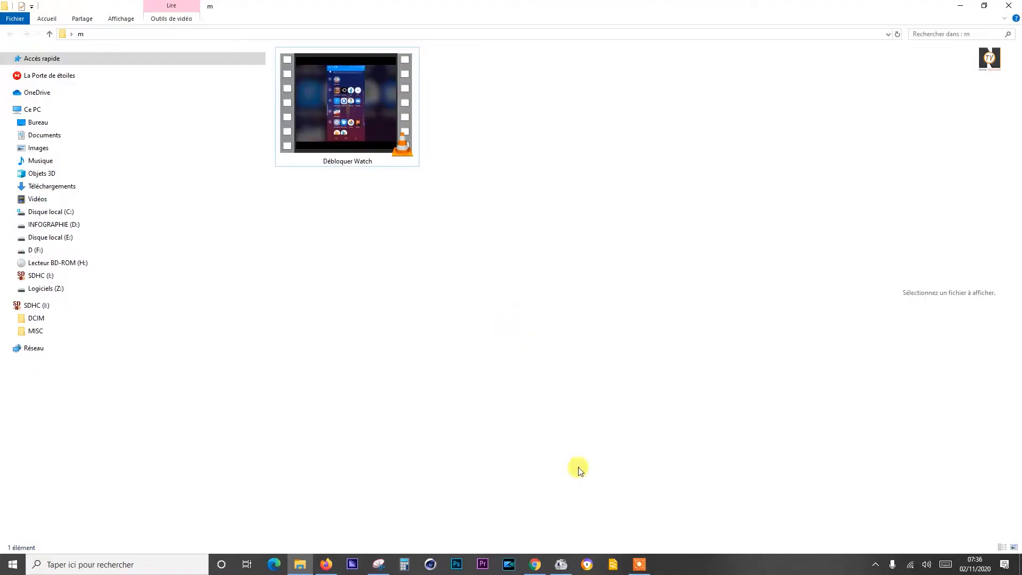
Step: Switch to the YouTube channel page in Chrome and start uploading a new video
click(537, 565)
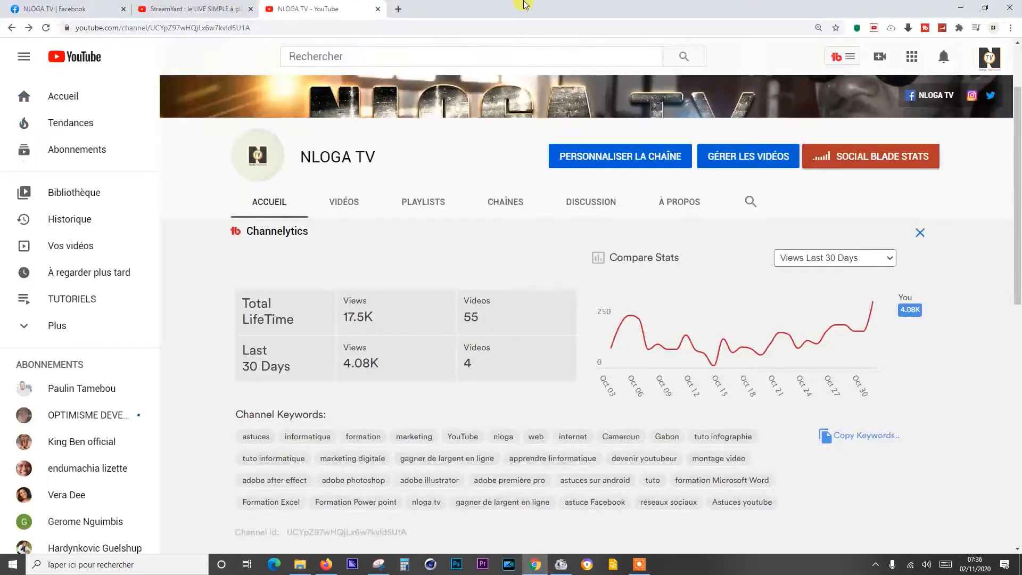
scroll(1017, 114, up, 2)
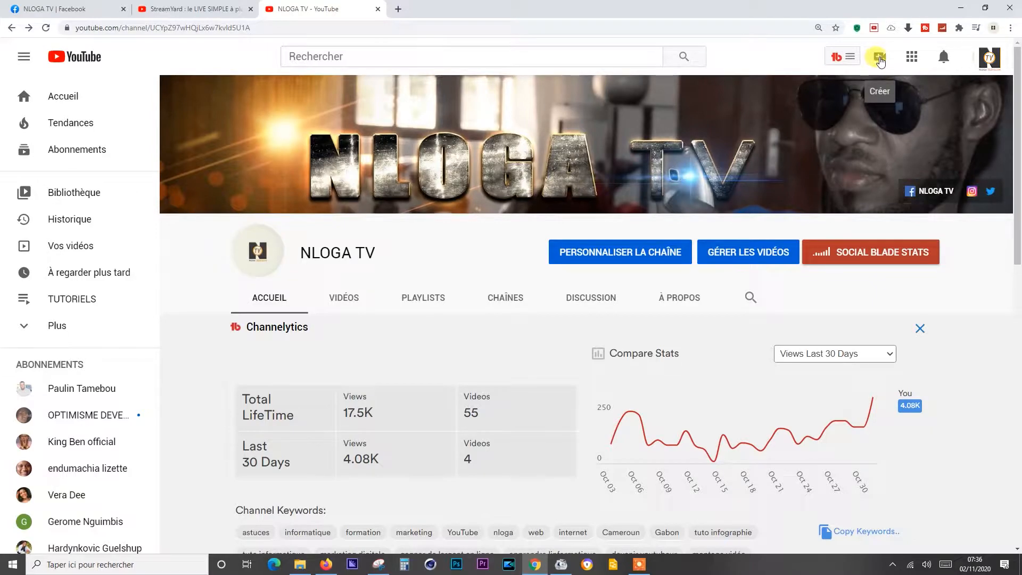
click(879, 58)
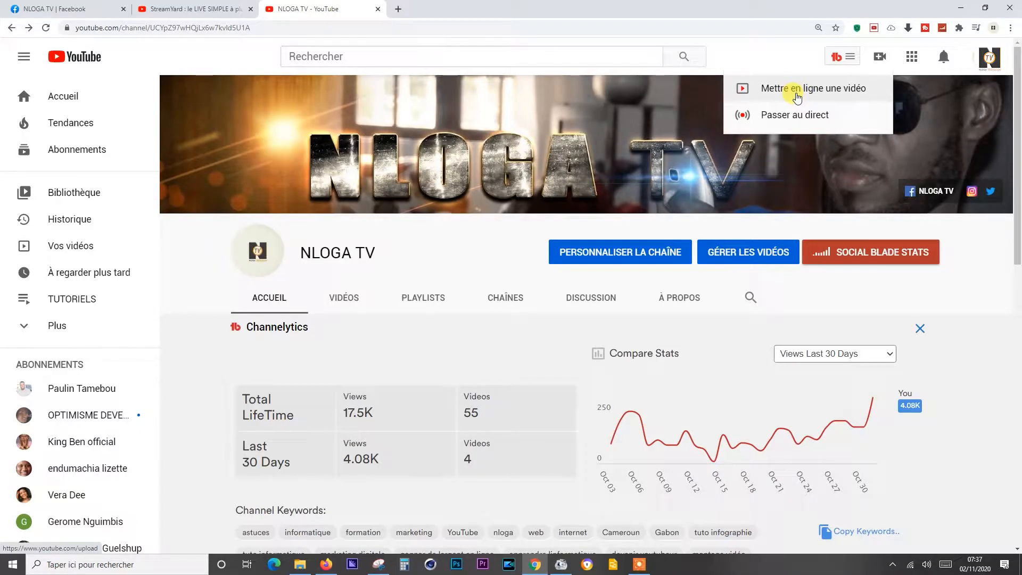
click(797, 96)
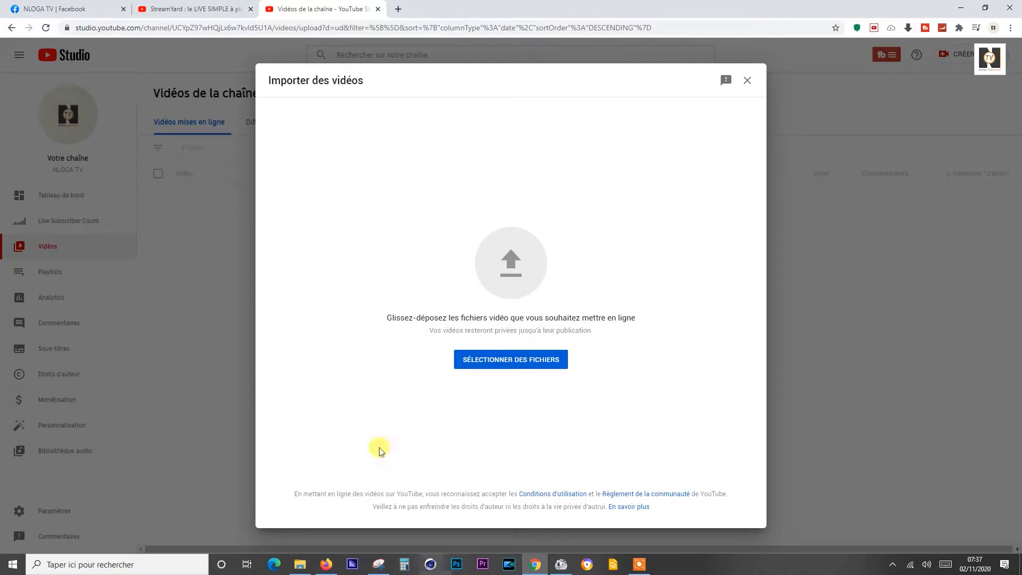
Step: Add the Débloquer Watch video file from File Explorer to the YouTube upload
click(300, 566)
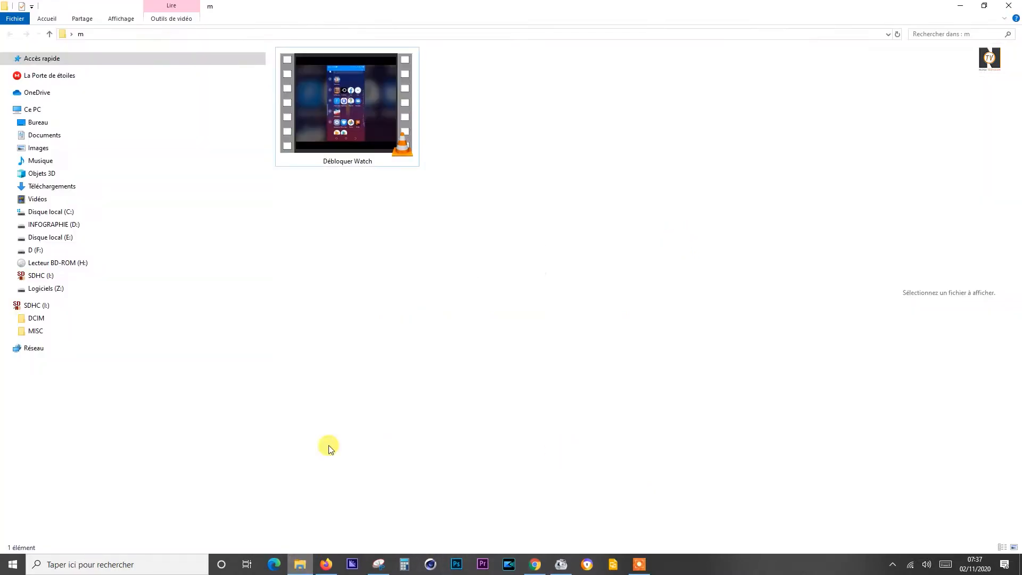
click(391, 124)
drag(350, 108, 529, 360)
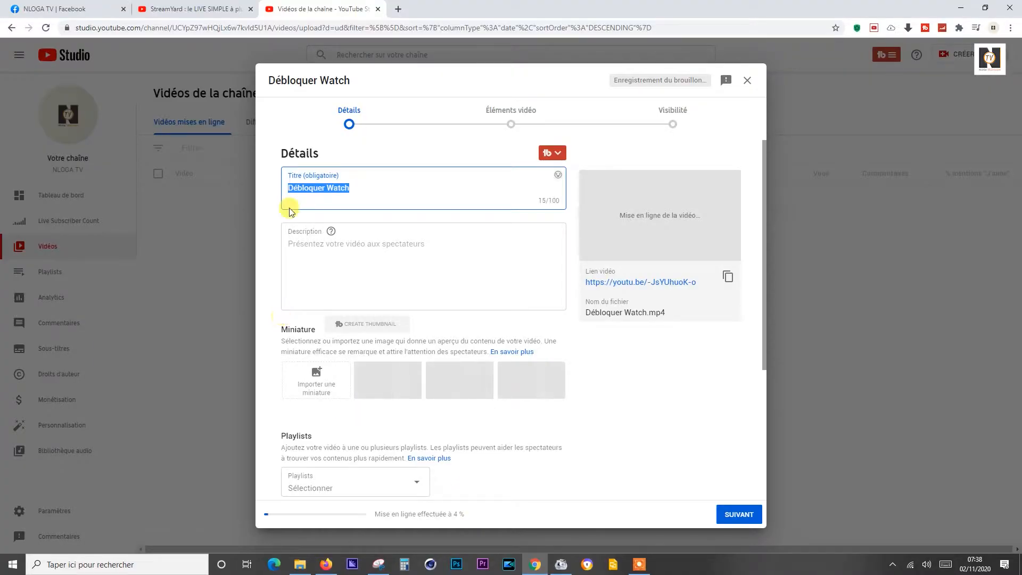
Step: Set the video title to "Débloquer Watched Premium" and dismiss the Facebook notification
click(320, 193)
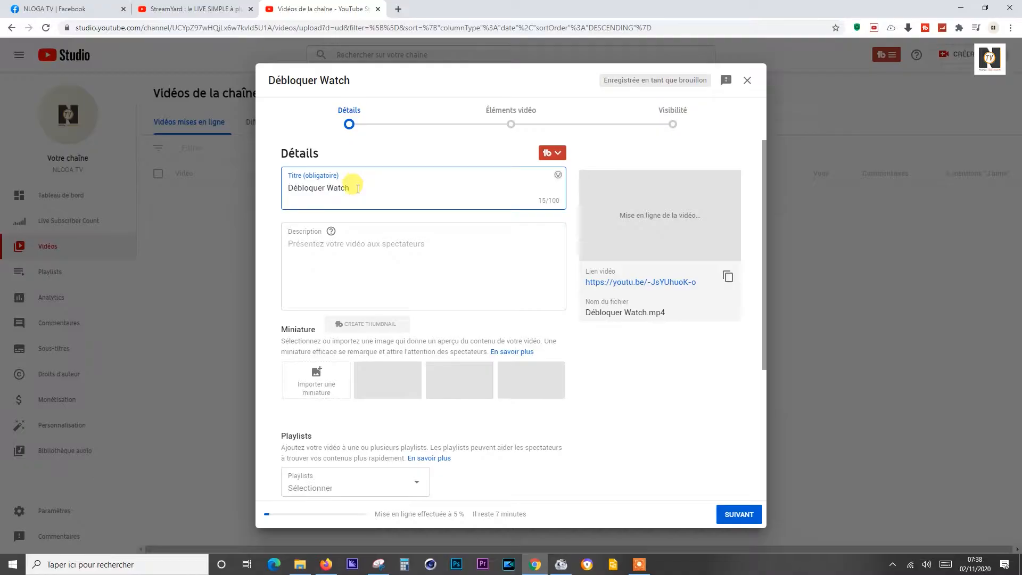
text(ED)
key(BackSpace)
key(BackSpace)
text(Watched)
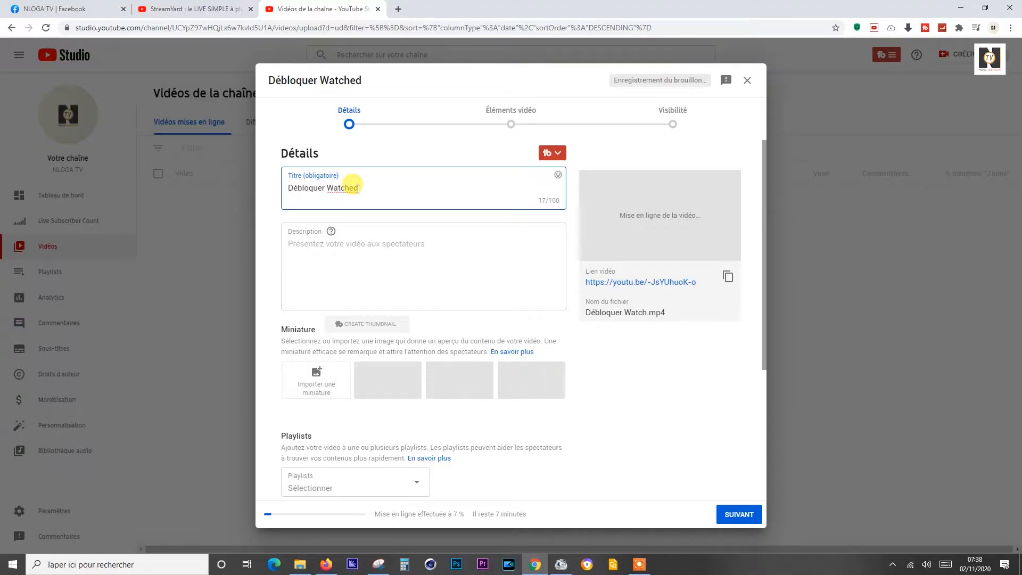
text( Premium)
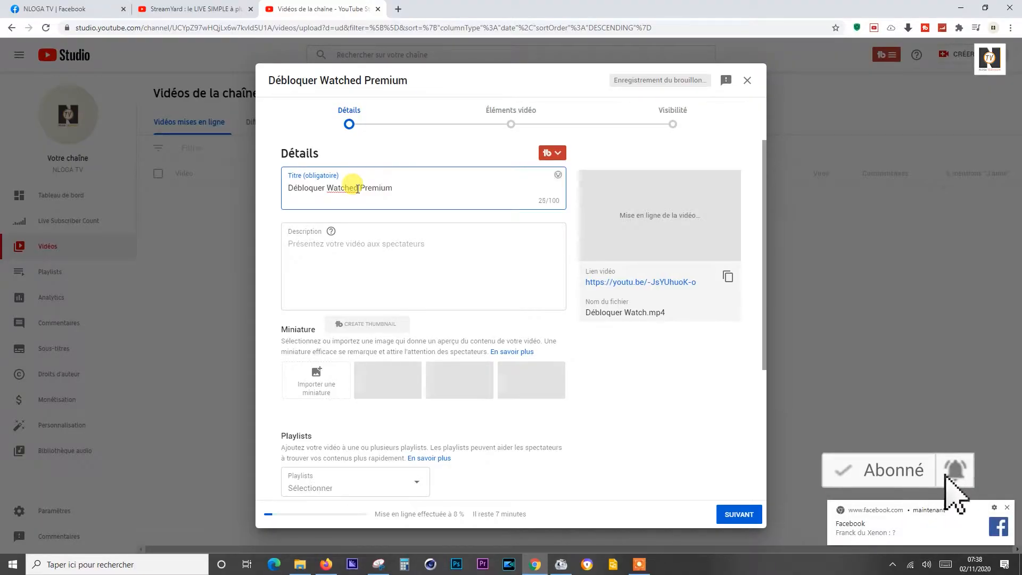
click(1006, 508)
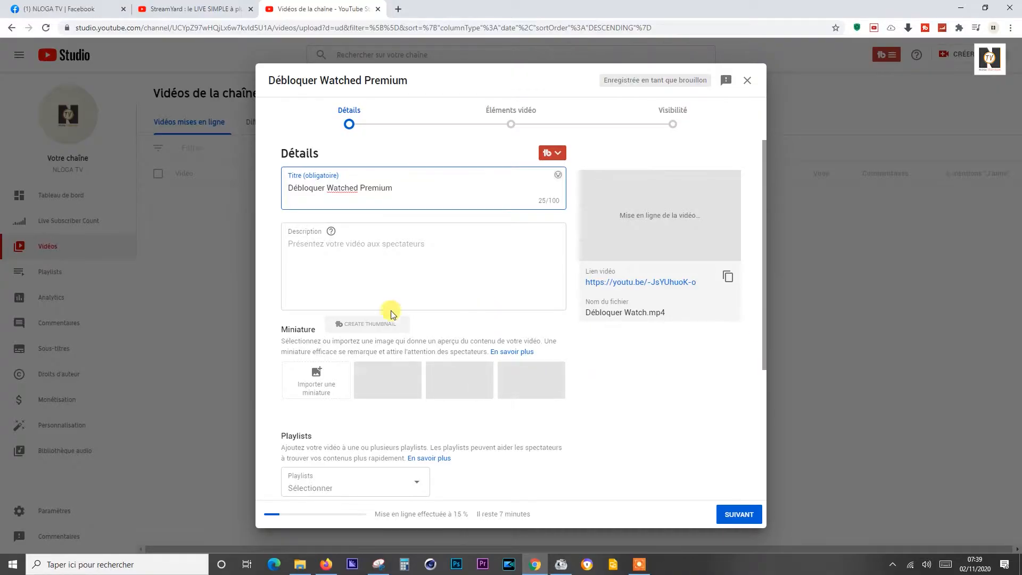
Step: Enter "Voici une bonne vidéo" as the video description
click(335, 244)
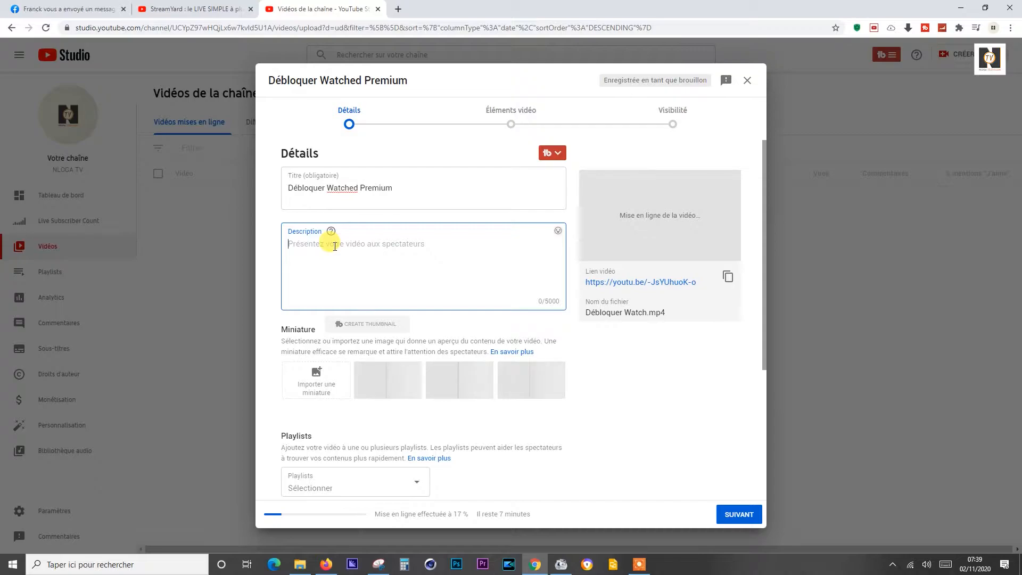
text(VOI)
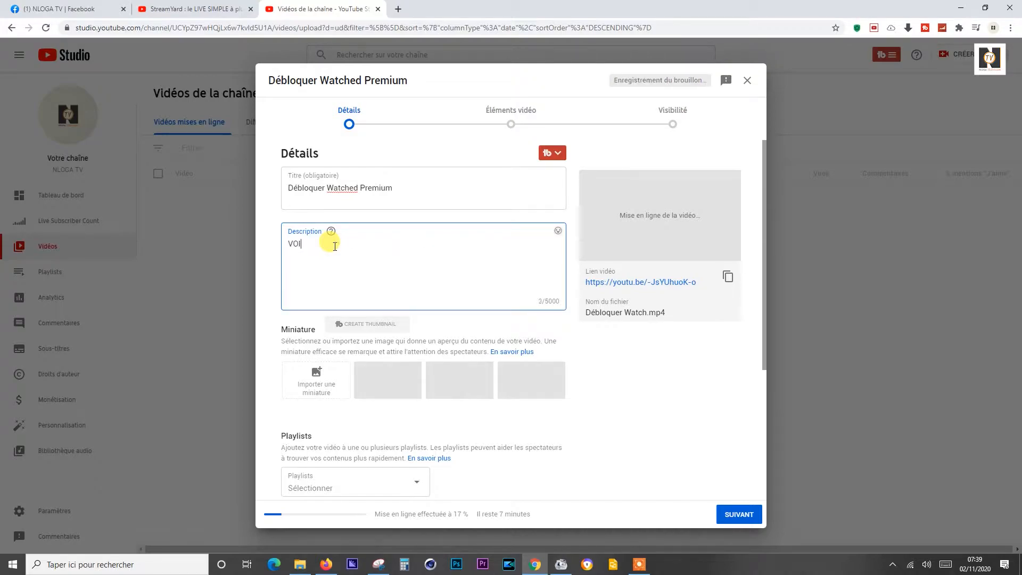
key(BackSpace)
key(BackSpace)
key(BackSpace)
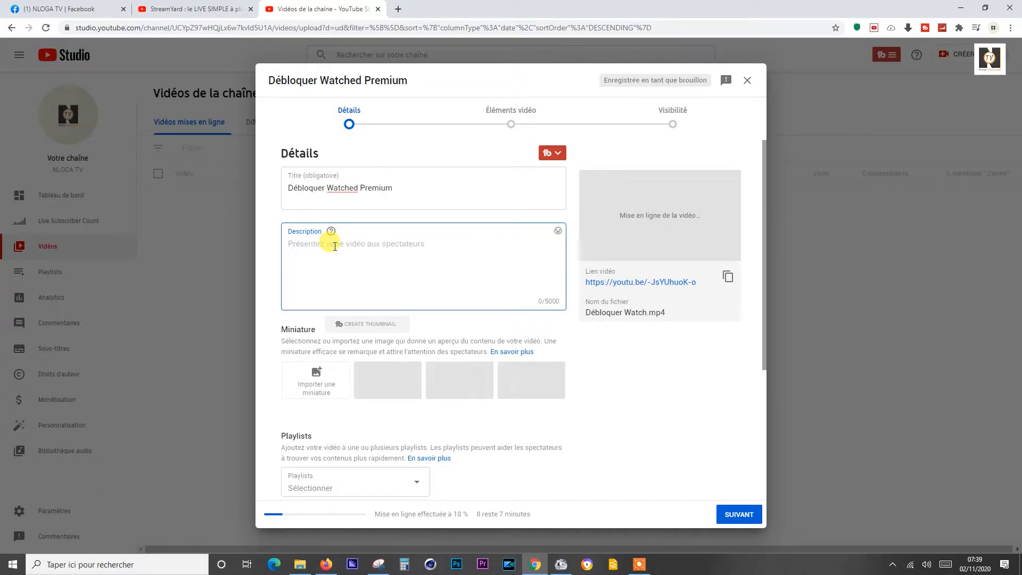
text(VO)
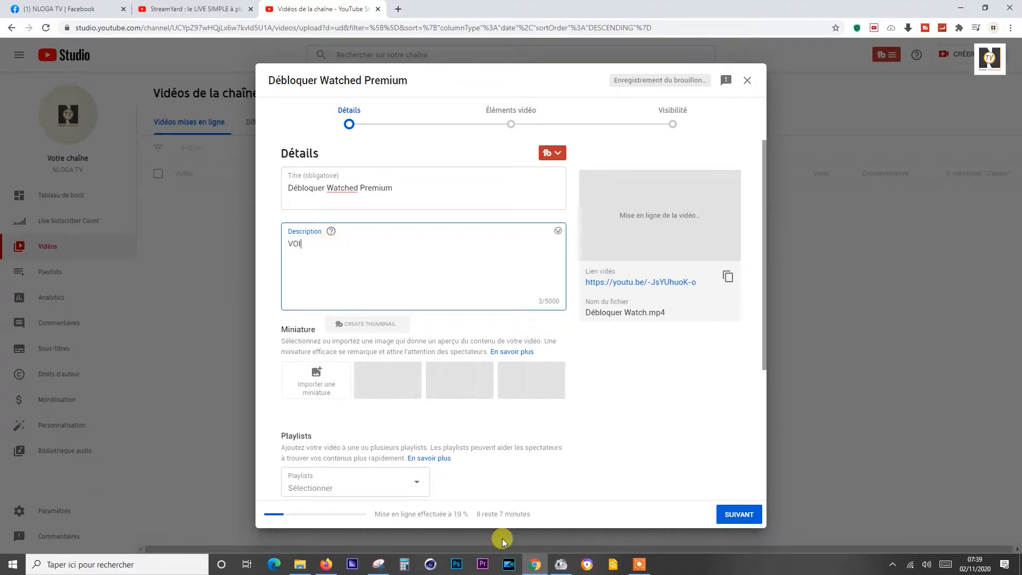
text(I)
key(BackSpace)
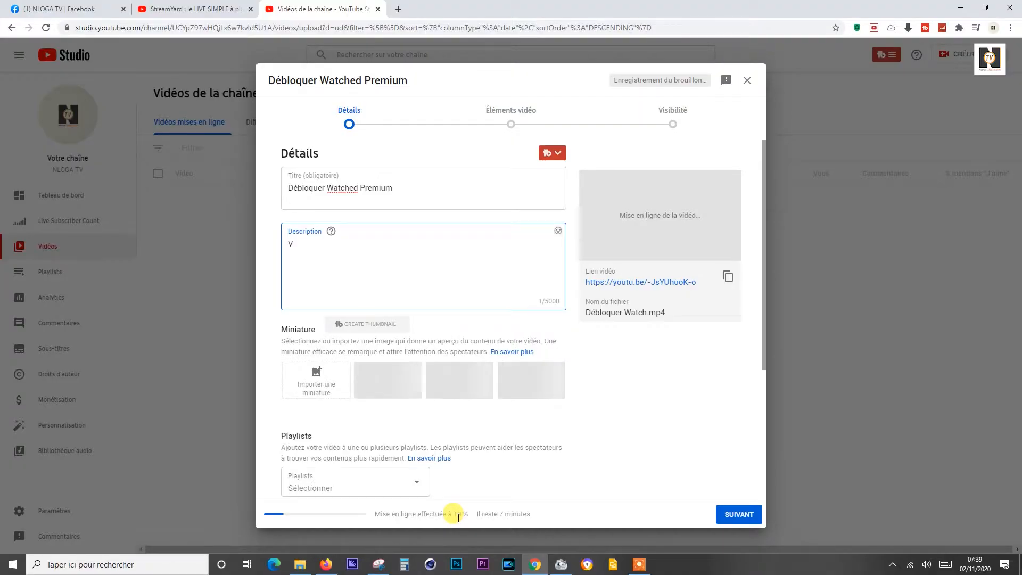
text(v)
key(BackSpace)
key(BackSpace)
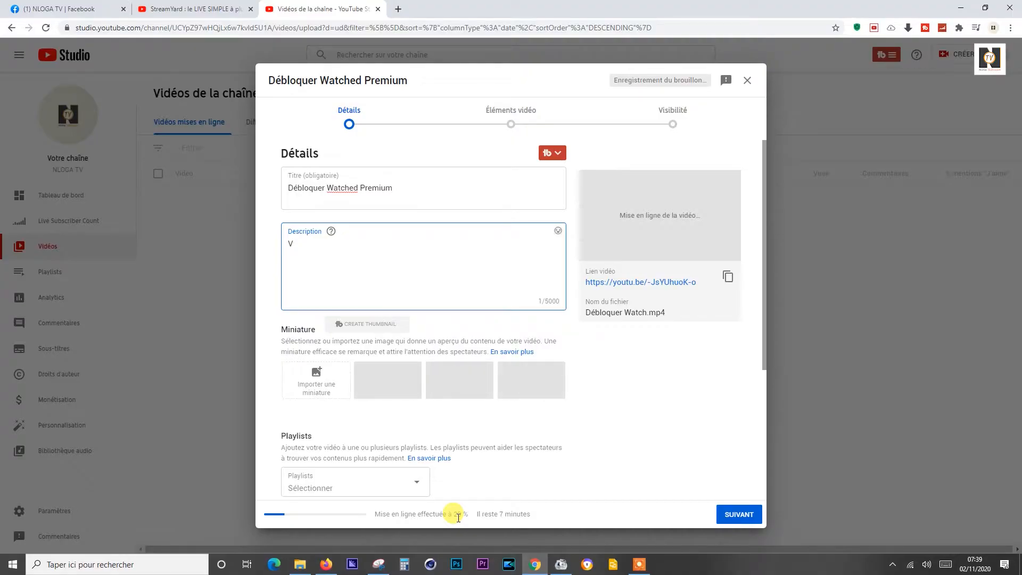
text(oici )
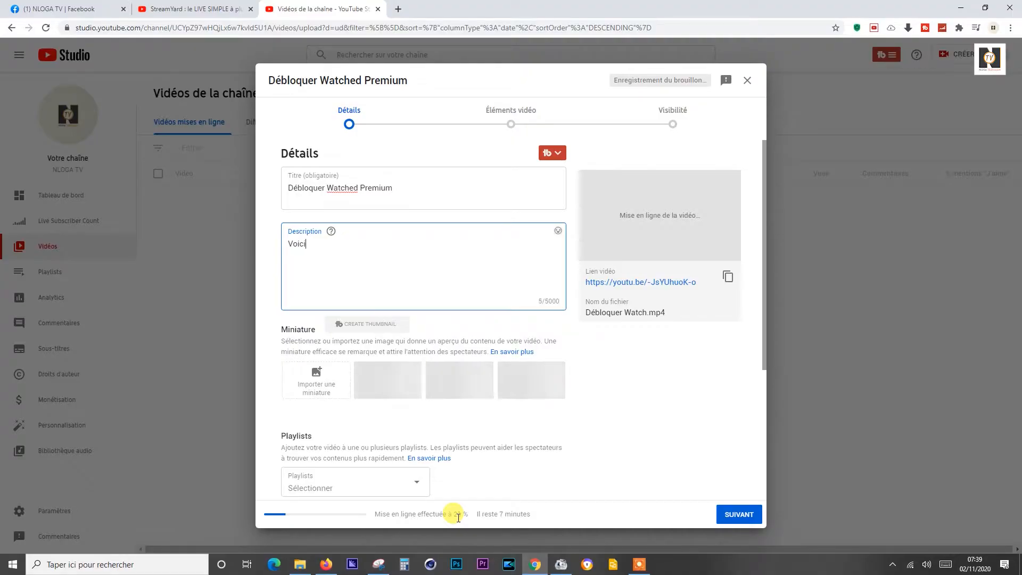
text(une bonne vidéo)
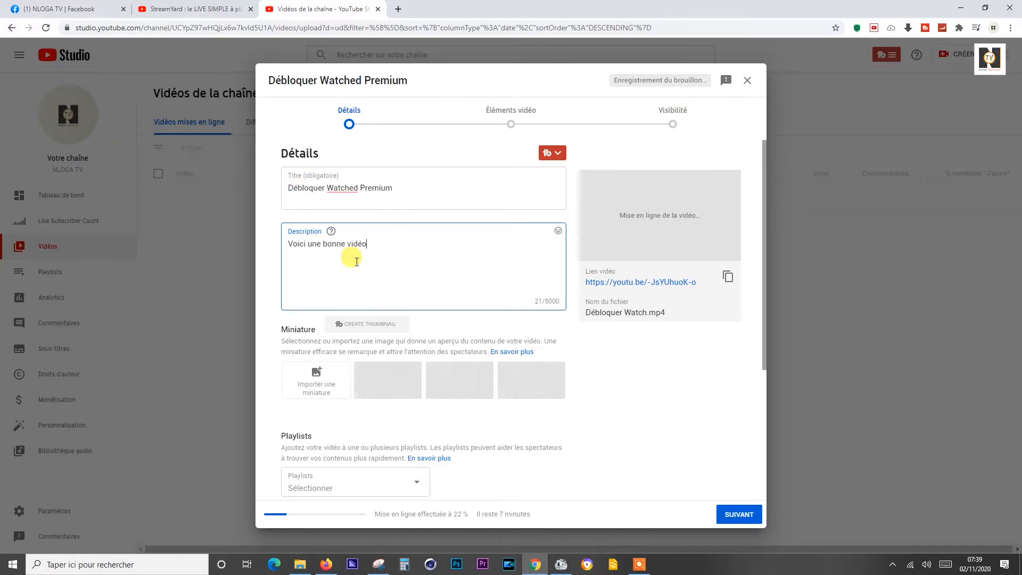
Step: Open the list of playlists available for the video
scroll(391, 256, down, 1)
scroll(392, 256, down, 1)
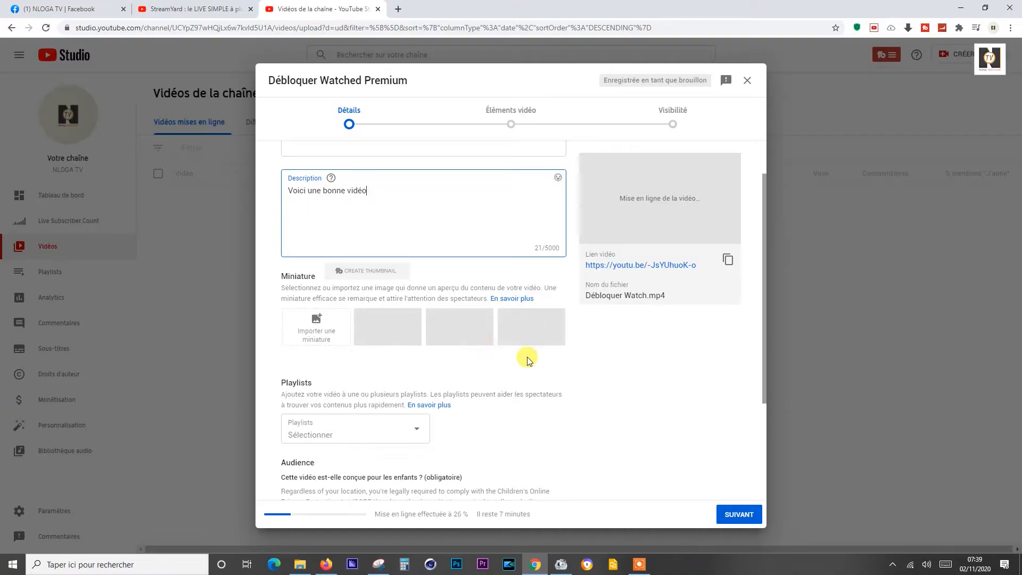
scroll(300, 359, down, 2)
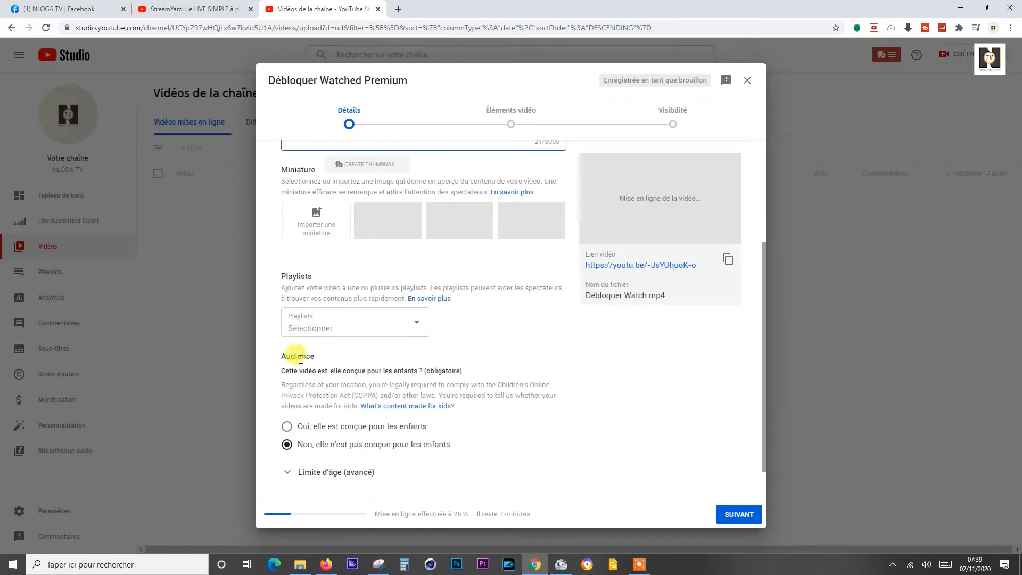
click(416, 328)
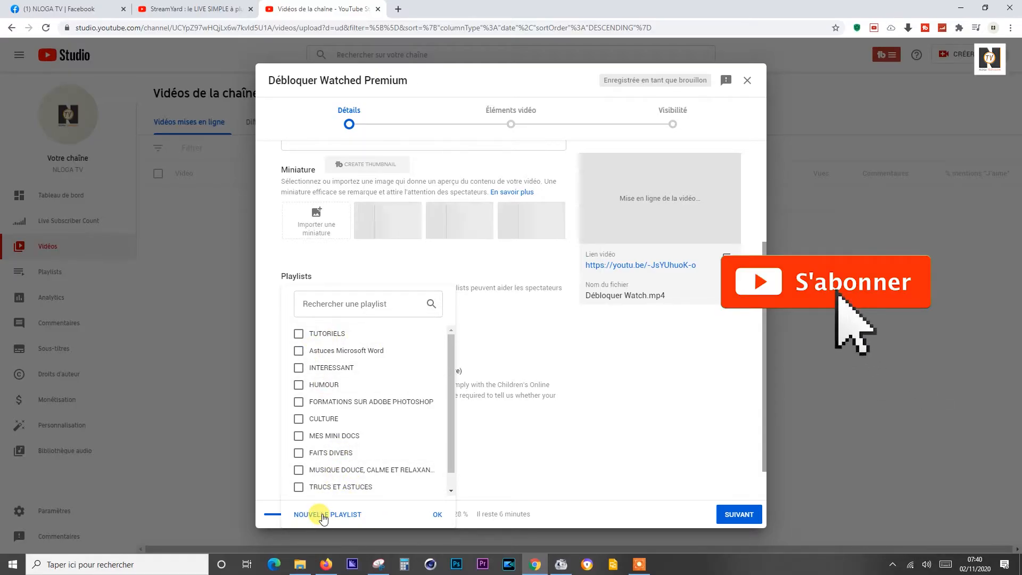
click(324, 515)
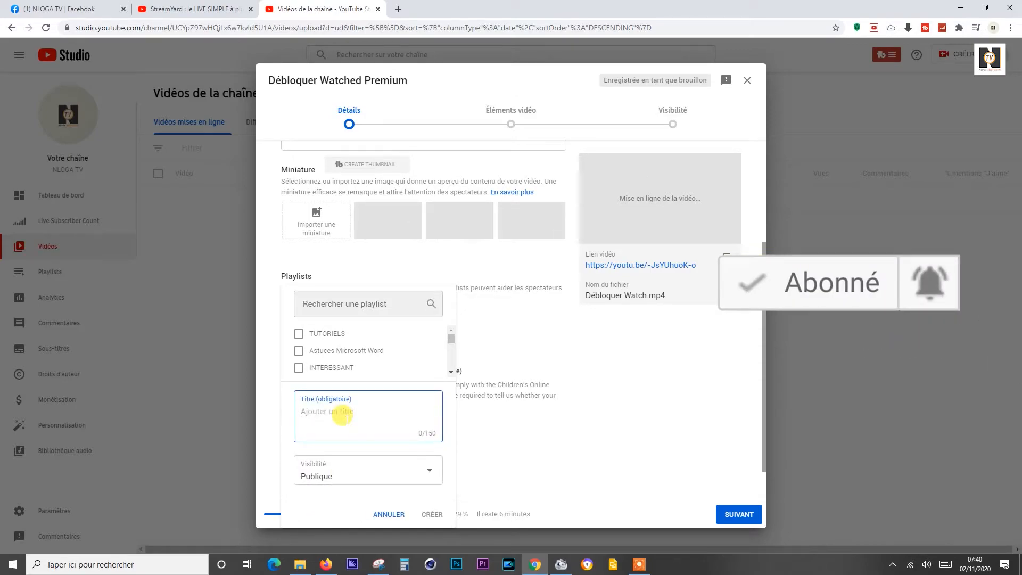
text(rrr)
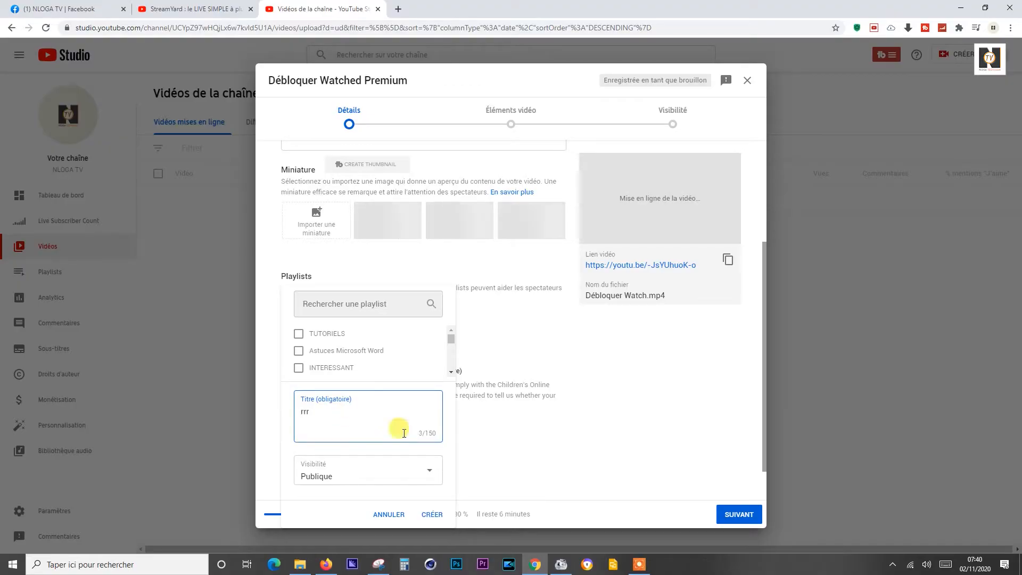
click(398, 515)
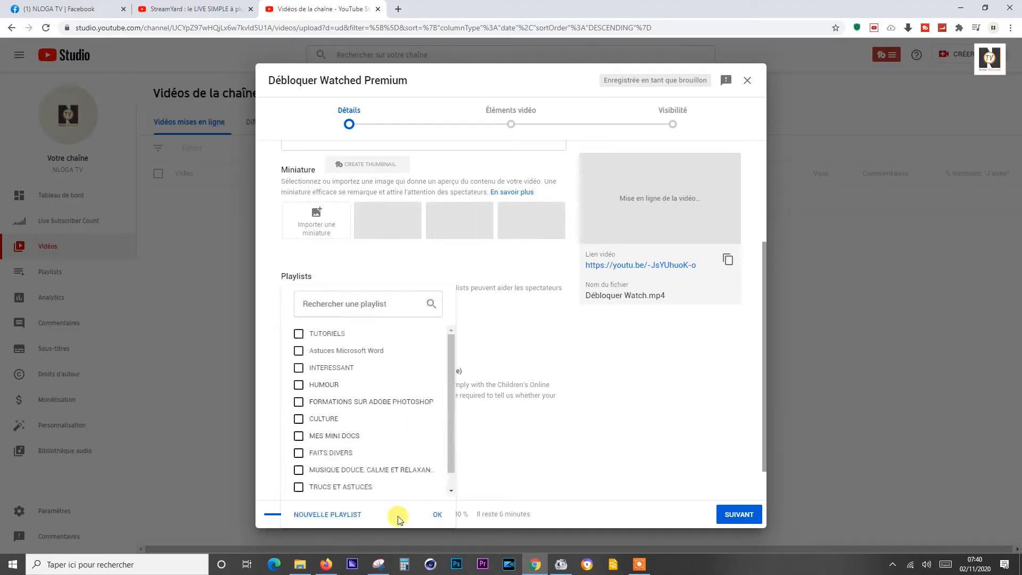
Step: Assign the video to the TUTORIELS playlist and confirm the selection
click(299, 334)
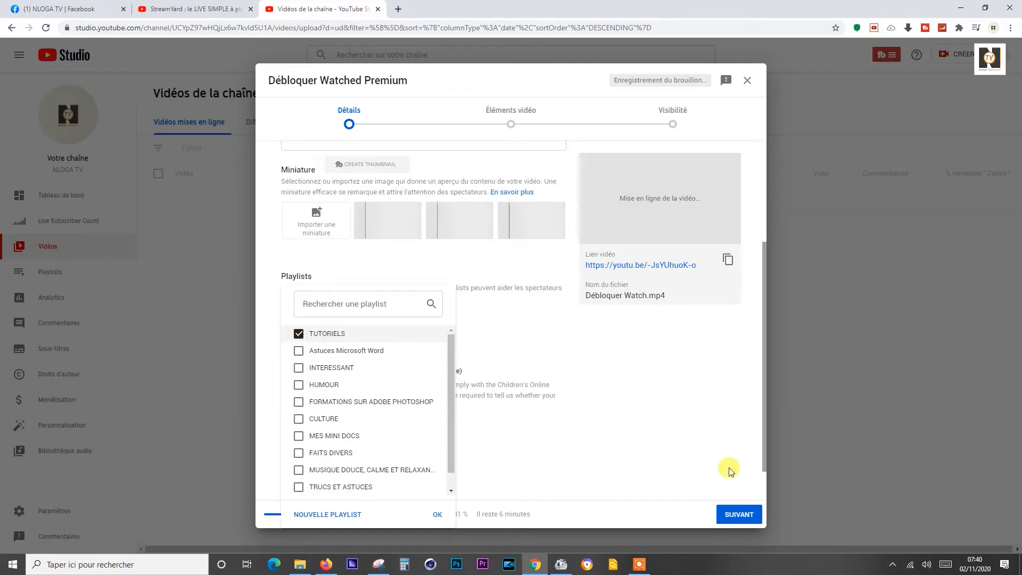
click(437, 514)
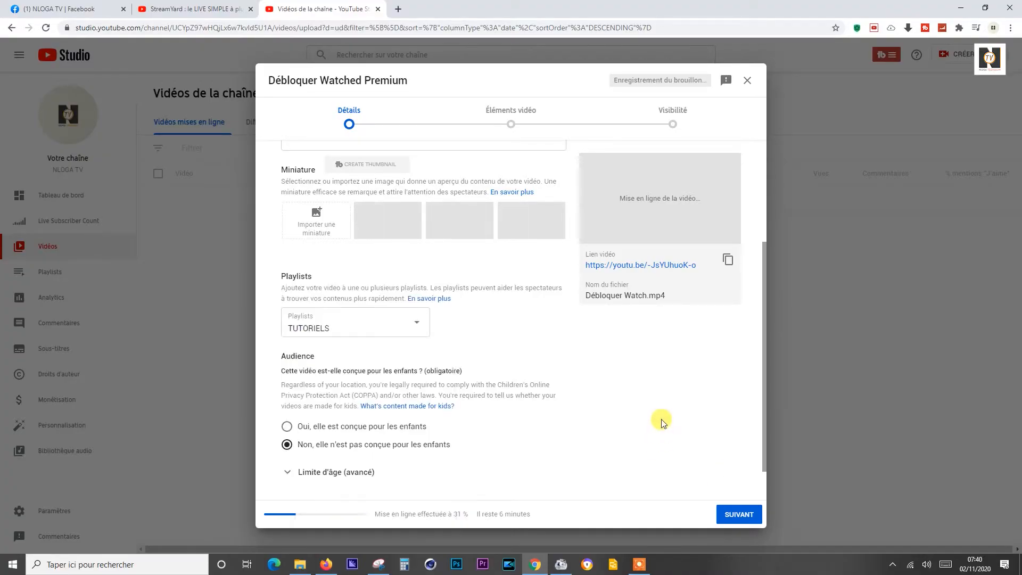
Step: Show the additional video options and add the tag "Voir des serie t"
scroll(654, 413, down, 1)
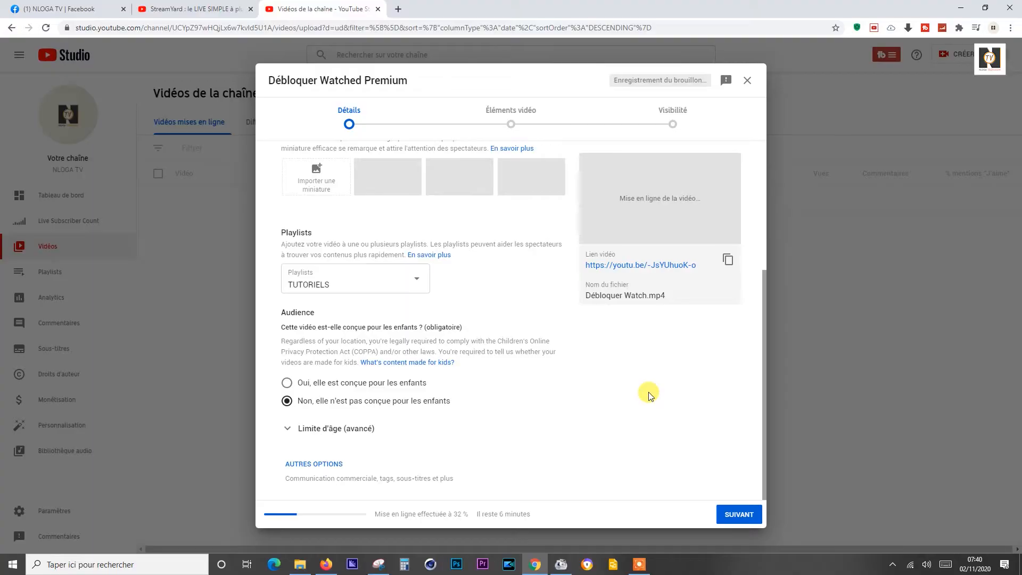
click(312, 466)
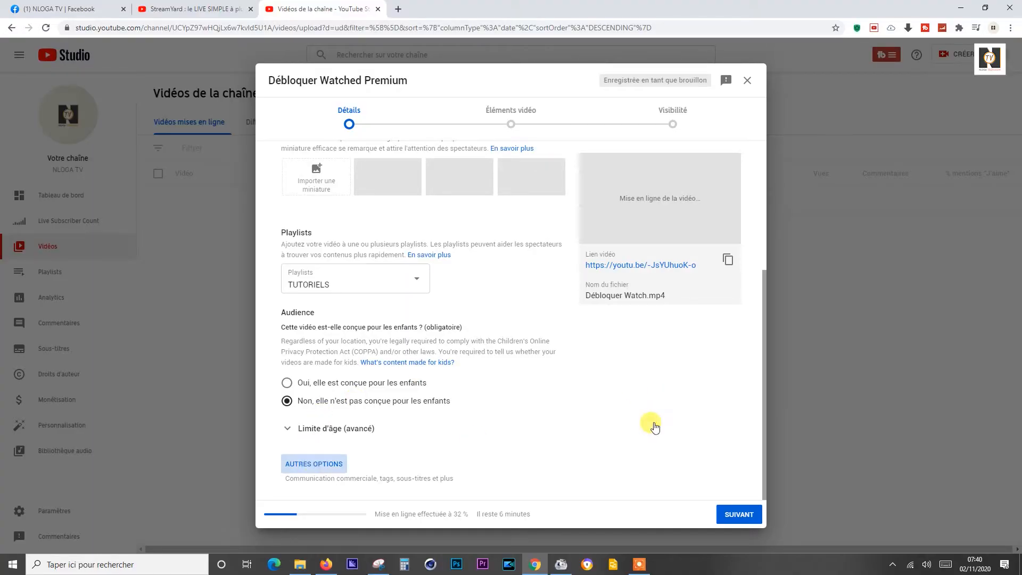
drag(766, 258, 765, 352)
scroll(765, 353, down, 1)
click(446, 325)
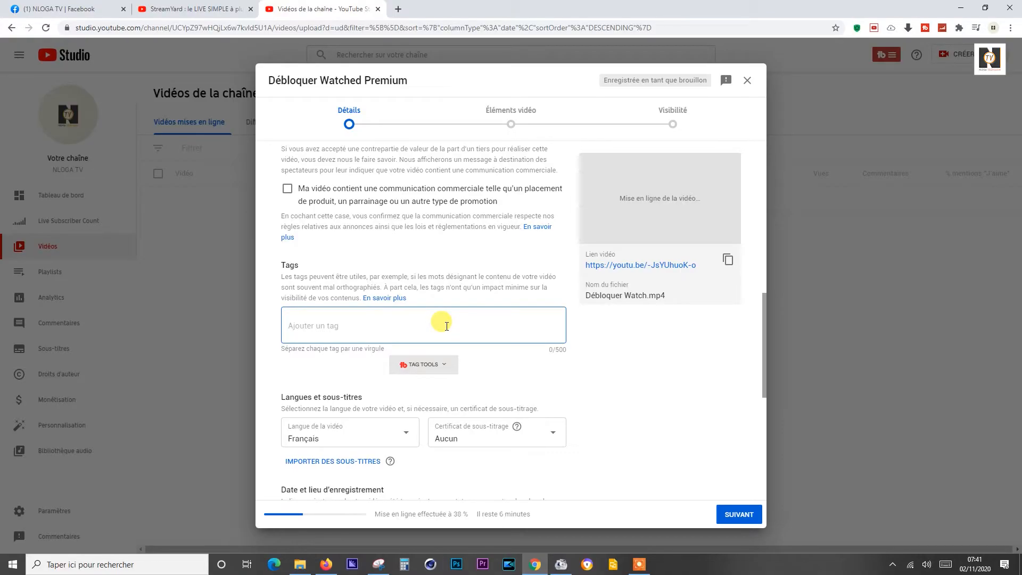
text(Voir des serie t)
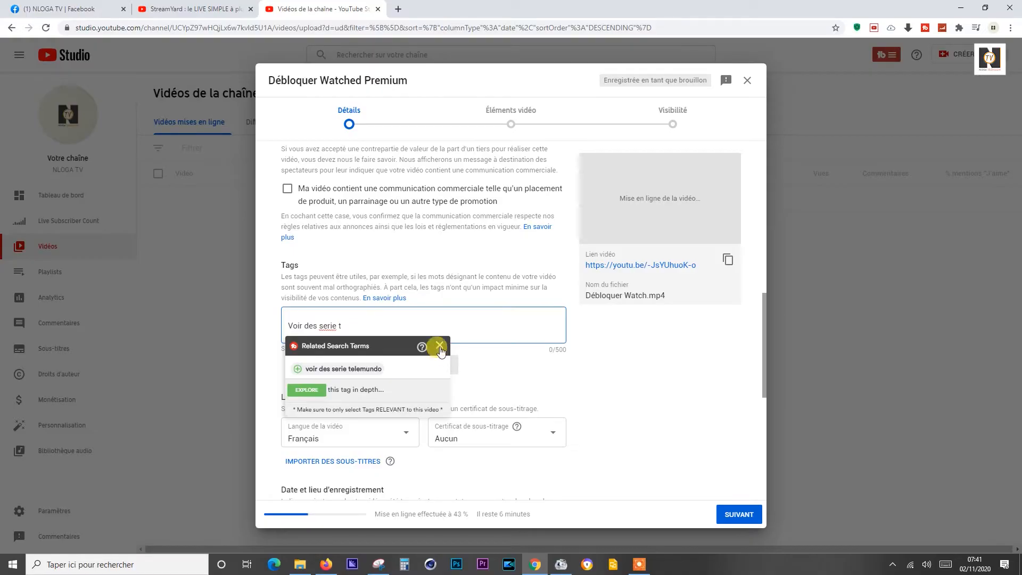
key(Return)
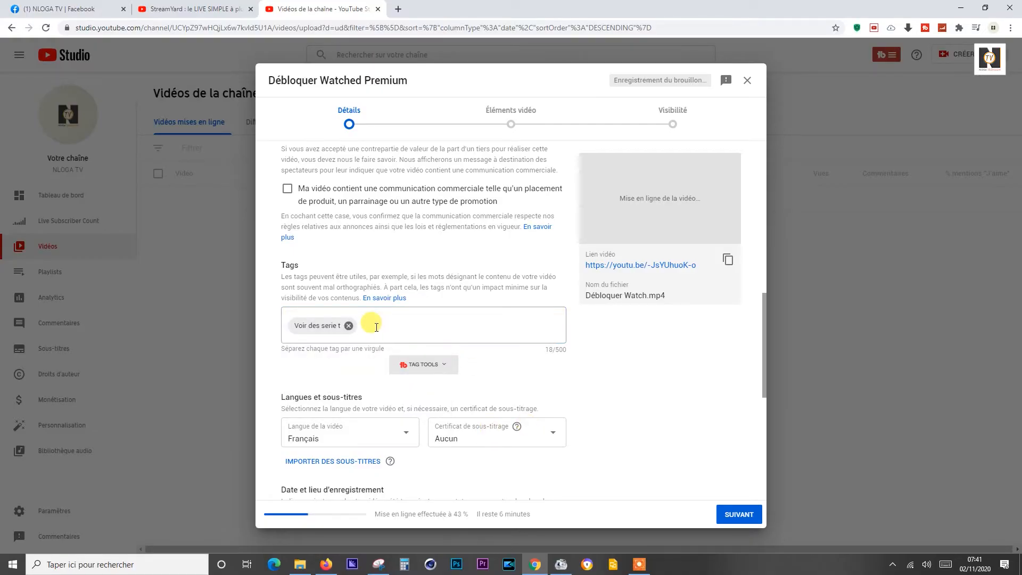
Step: Correct the existing video tag so it reads "Voir des séries"
click(329, 332)
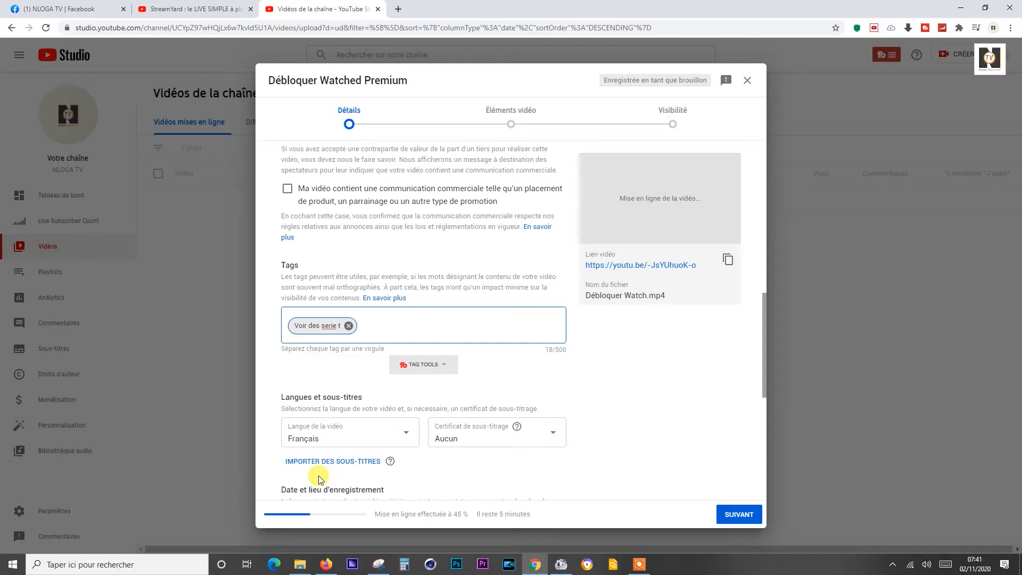
text(élévis)
key(BackSpace)
key(BackSpace)
key(BackSpace)
key(BackSpace)
key(BackSpace)
key(BackSpace)
key(BackSpace)
double_click(335, 326)
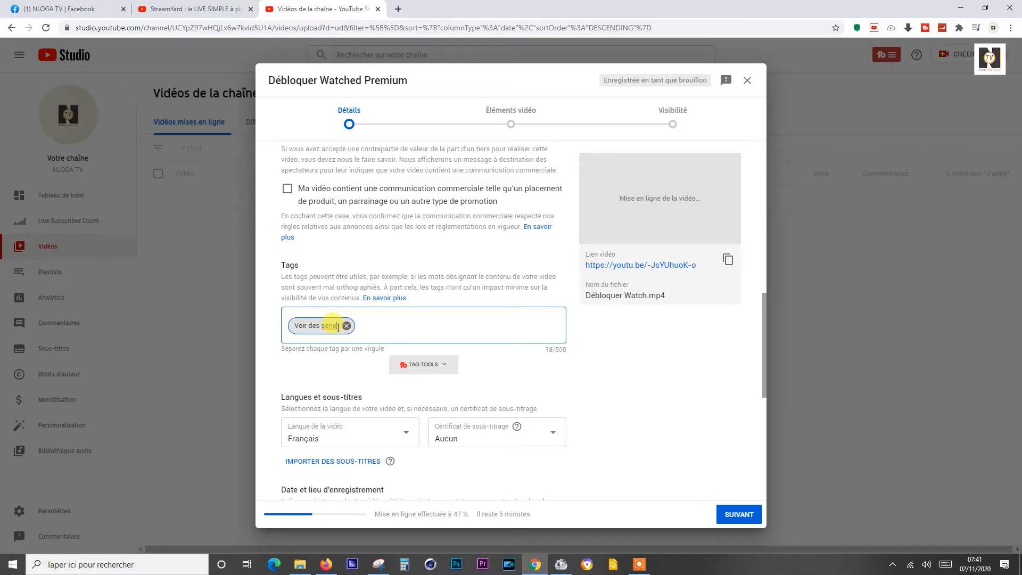
text(series)
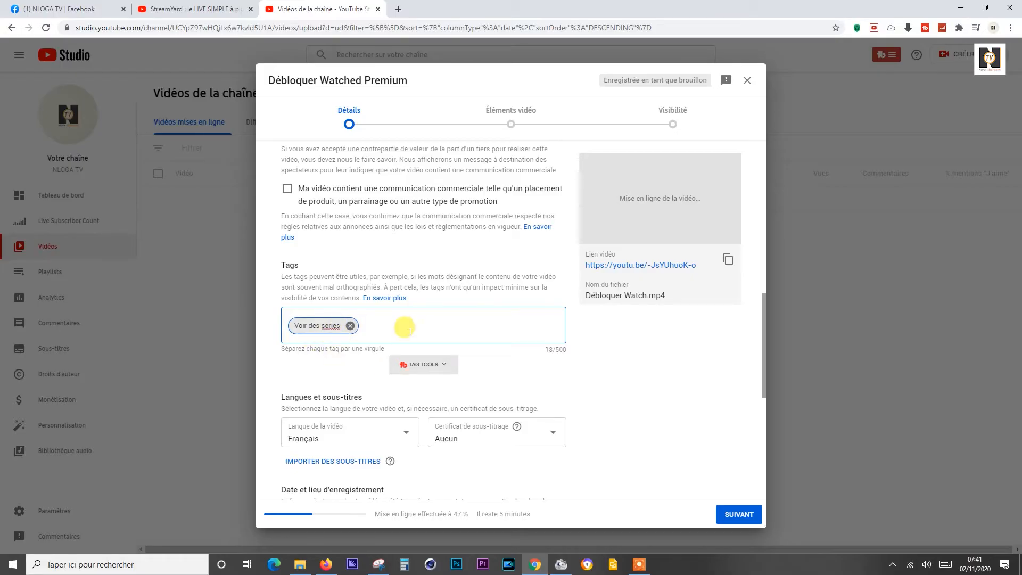
right_click(335, 326)
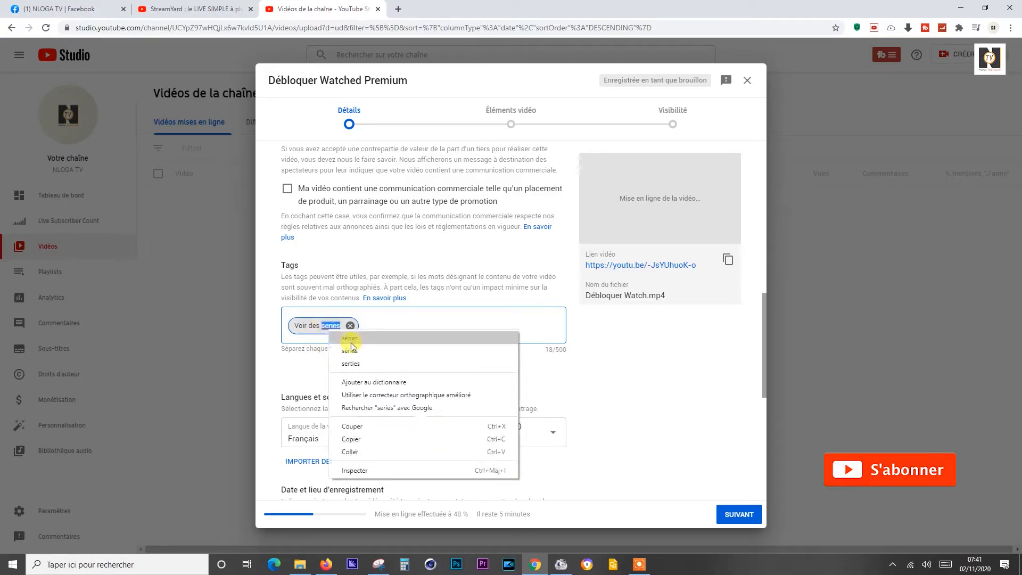
click(349, 338)
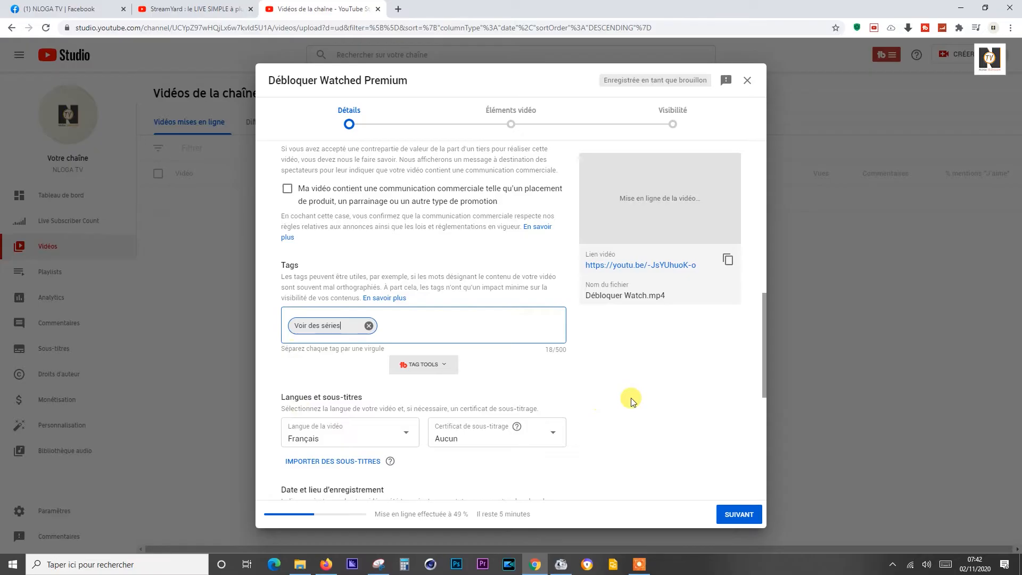
Step: Review the language, recording date, licence, category and comment settings of the video, including the list of available categories
scroll(476, 423, down, 1)
scroll(476, 424, down, 2)
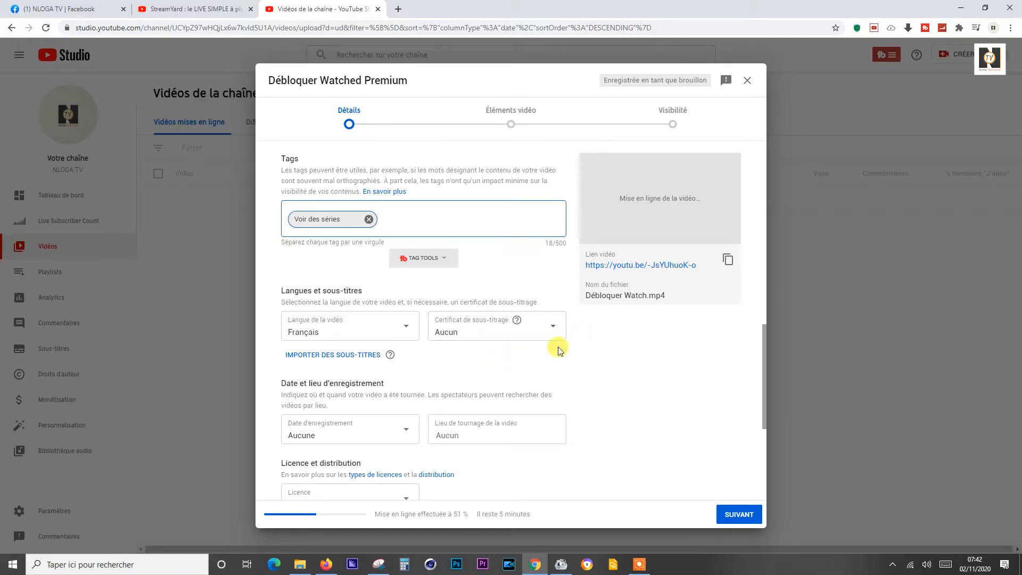
scroll(580, 356, down, 2)
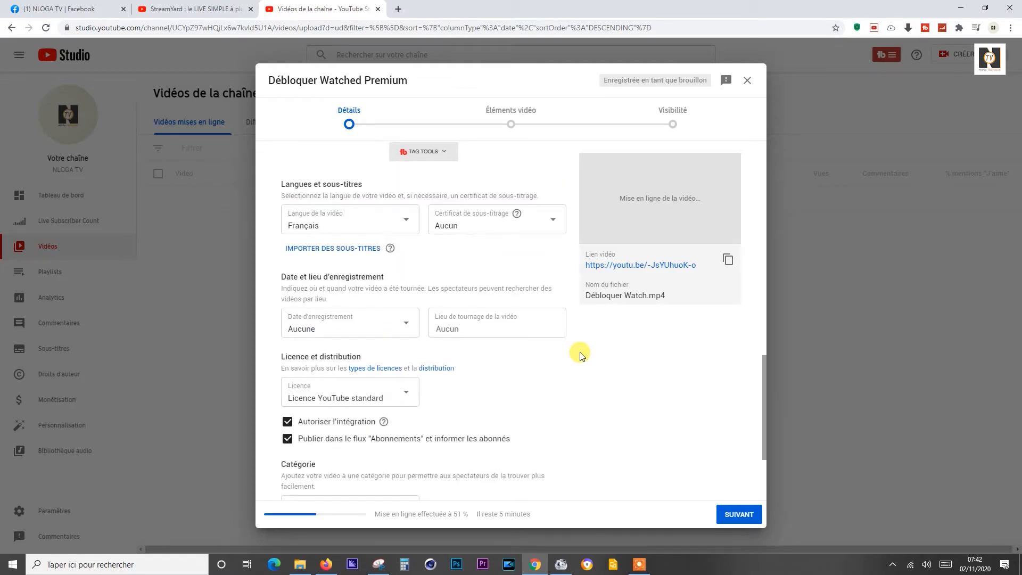
scroll(580, 356, down, 2)
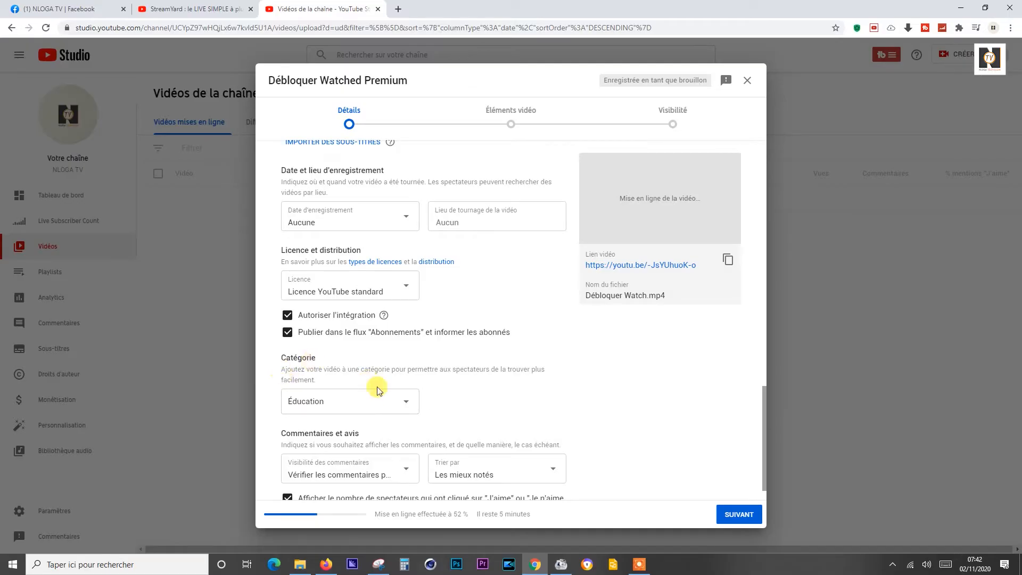
scroll(335, 264, up, 6)
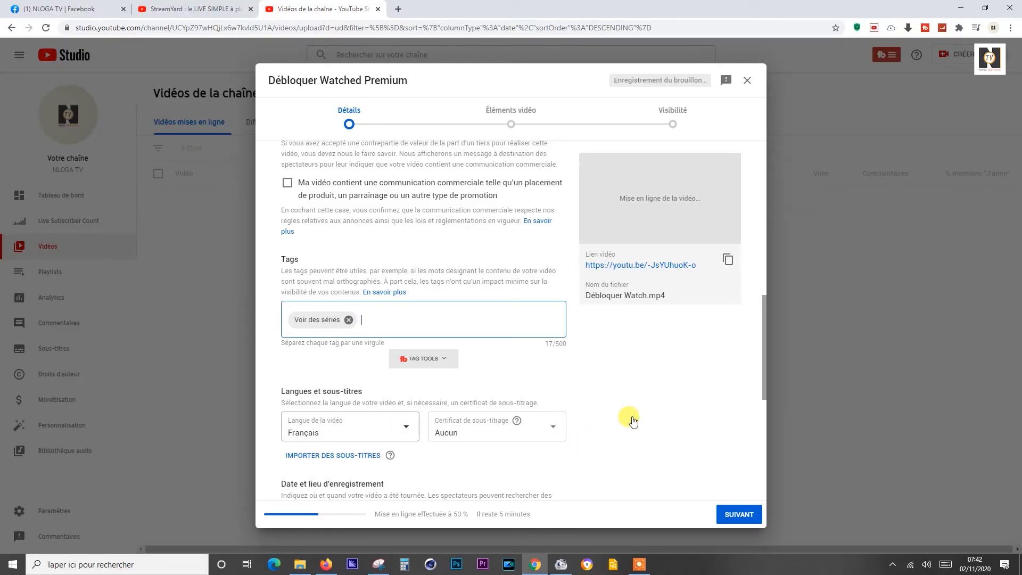
drag(763, 347, 577, 415)
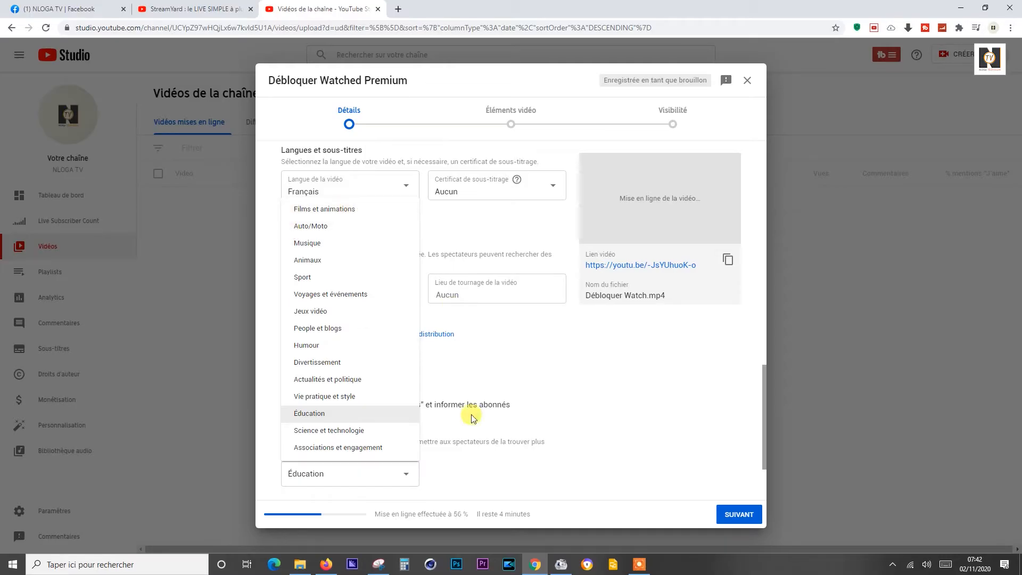
click(407, 474)
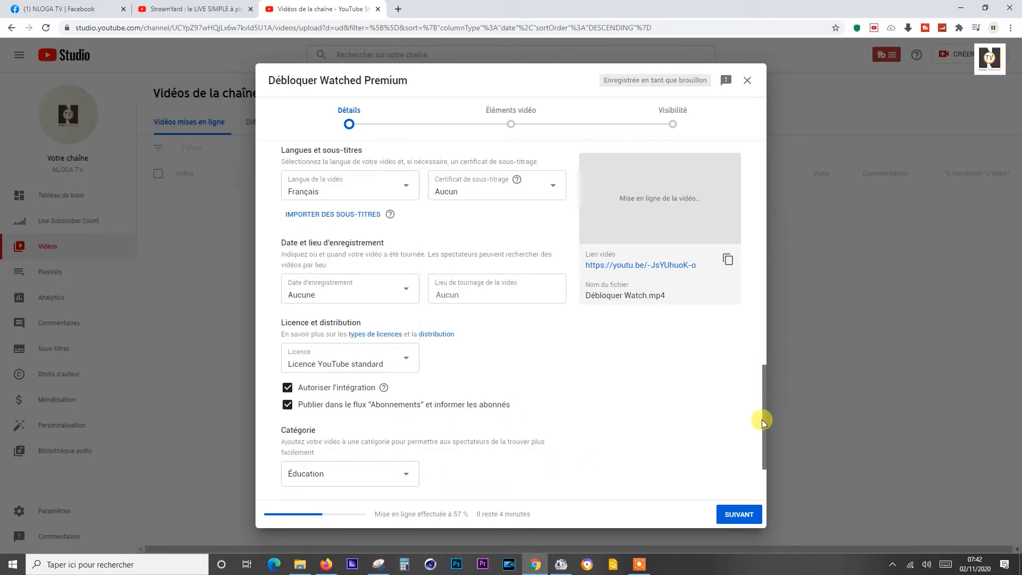
scroll(762, 419, down, 2)
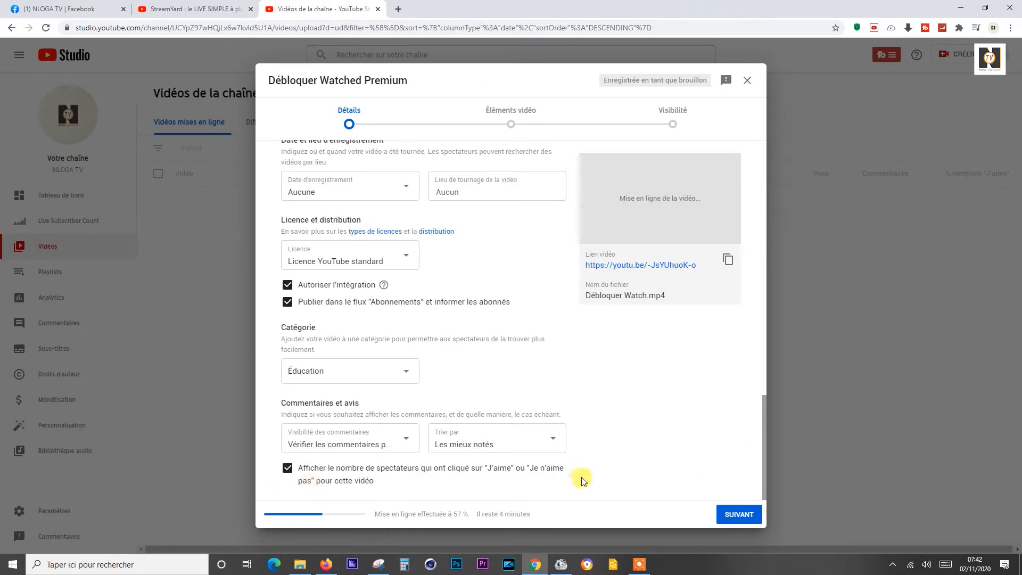
scroll(751, 373, up, 10)
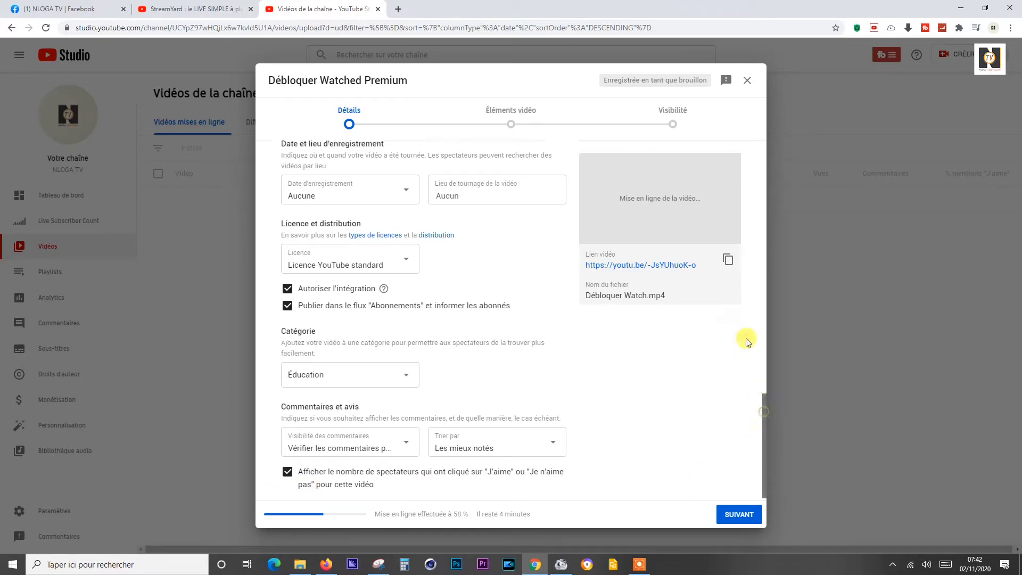
scroll(740, 202, up, 3)
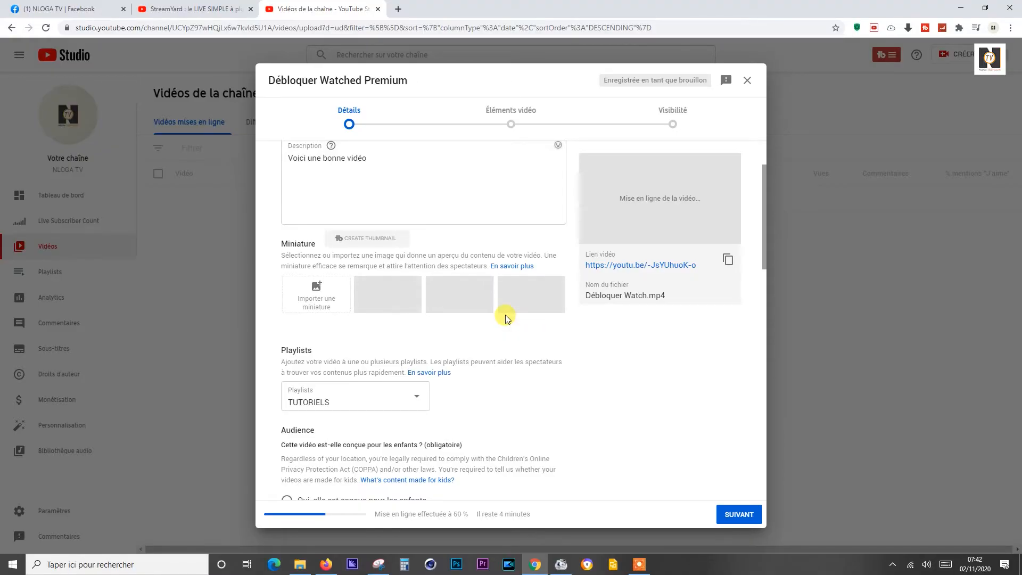
click(316, 301)
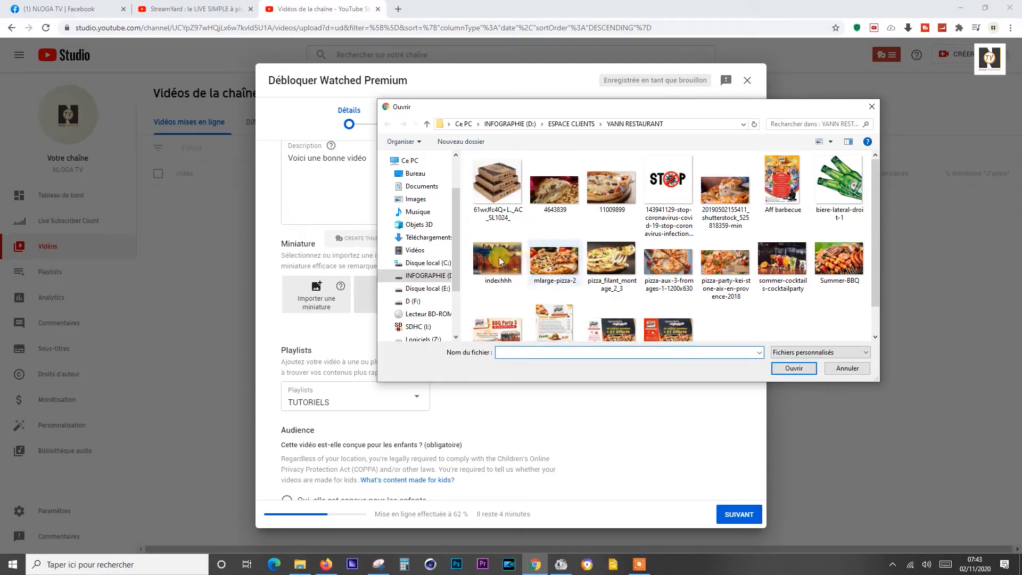
click(711, 200)
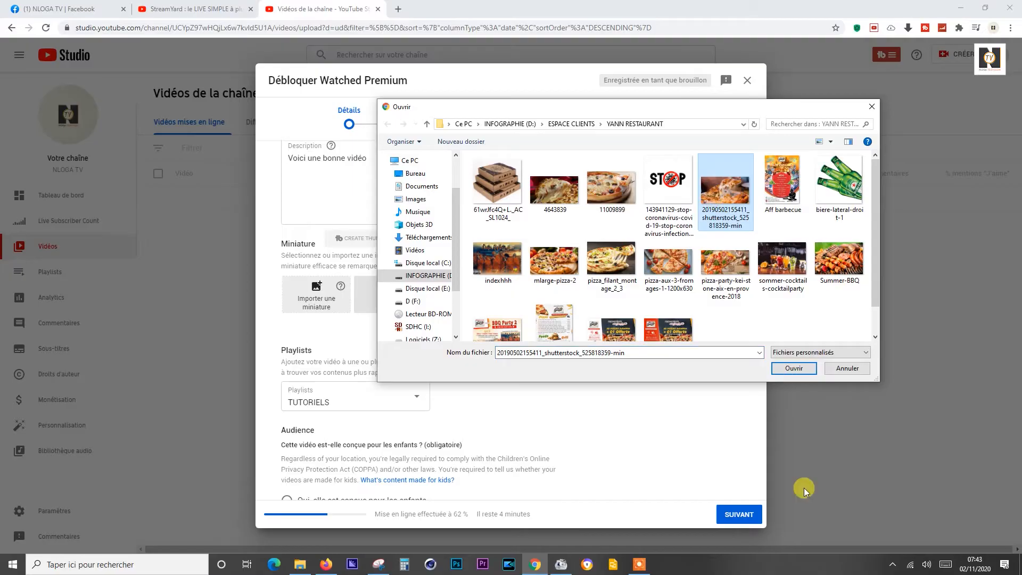
click(795, 369)
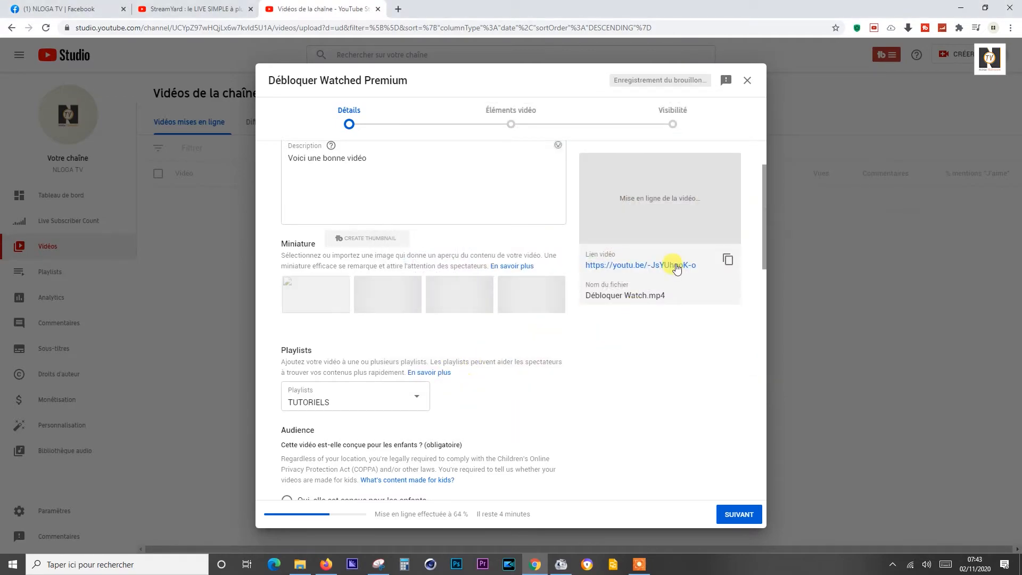
Step: Set the video's visibility to Privée, save it and close the upload progress message
click(355, 132)
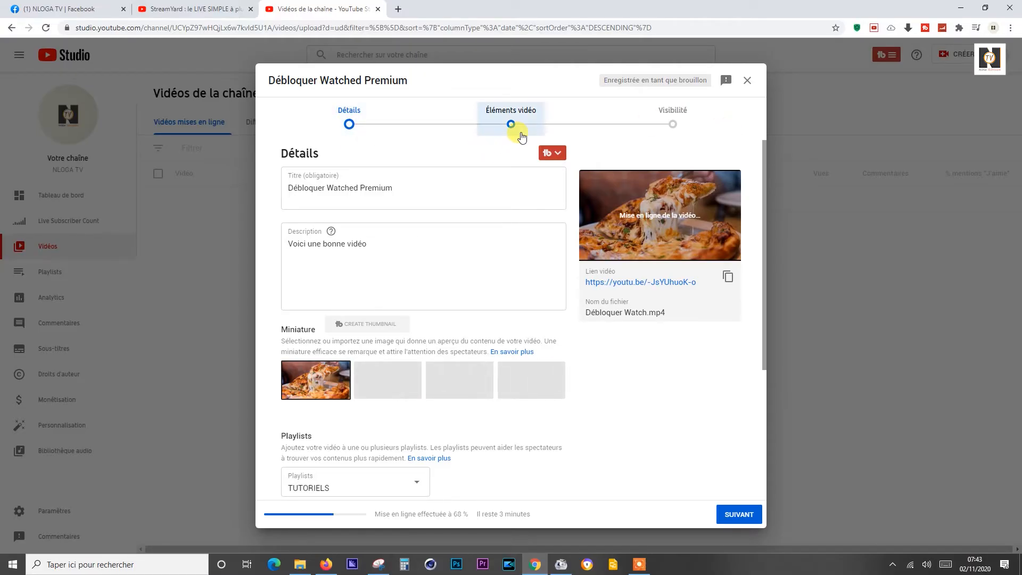
click(669, 127)
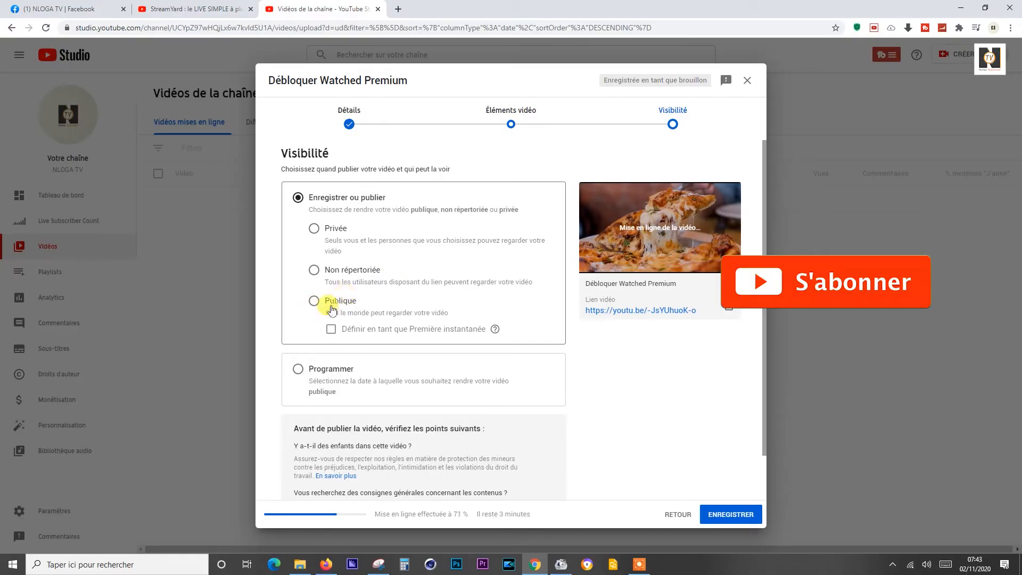
click(315, 230)
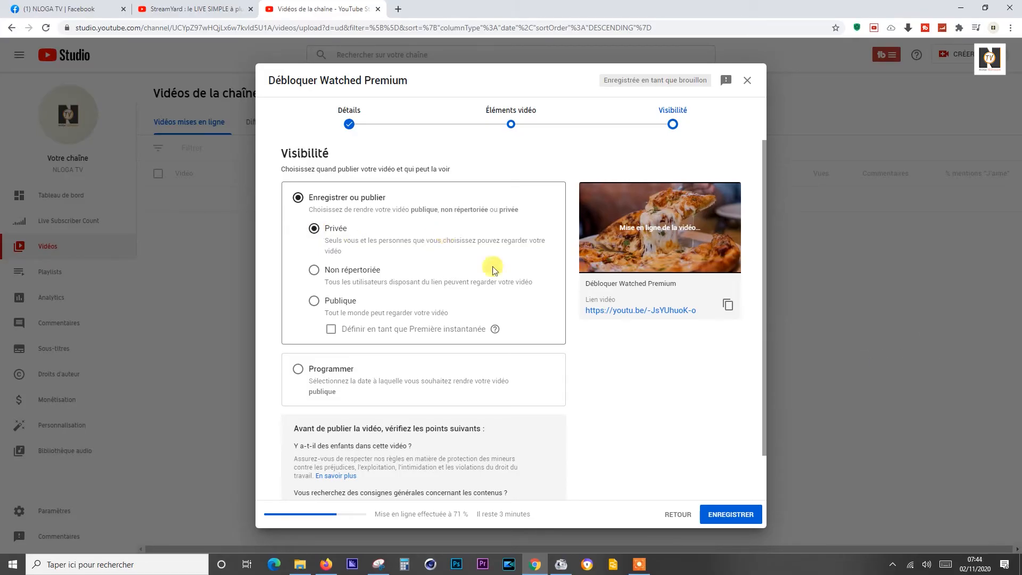
click(720, 515)
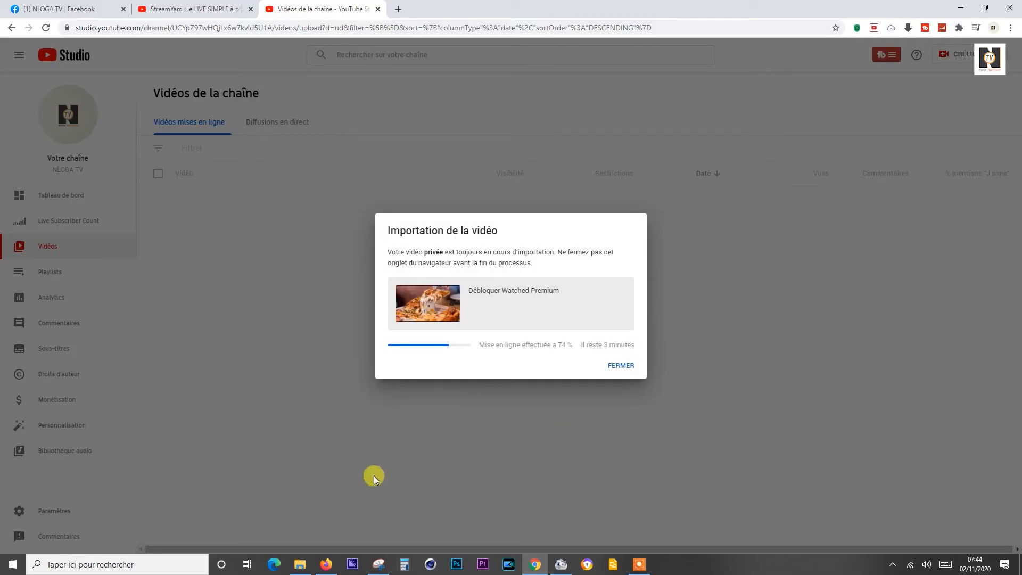
click(622, 366)
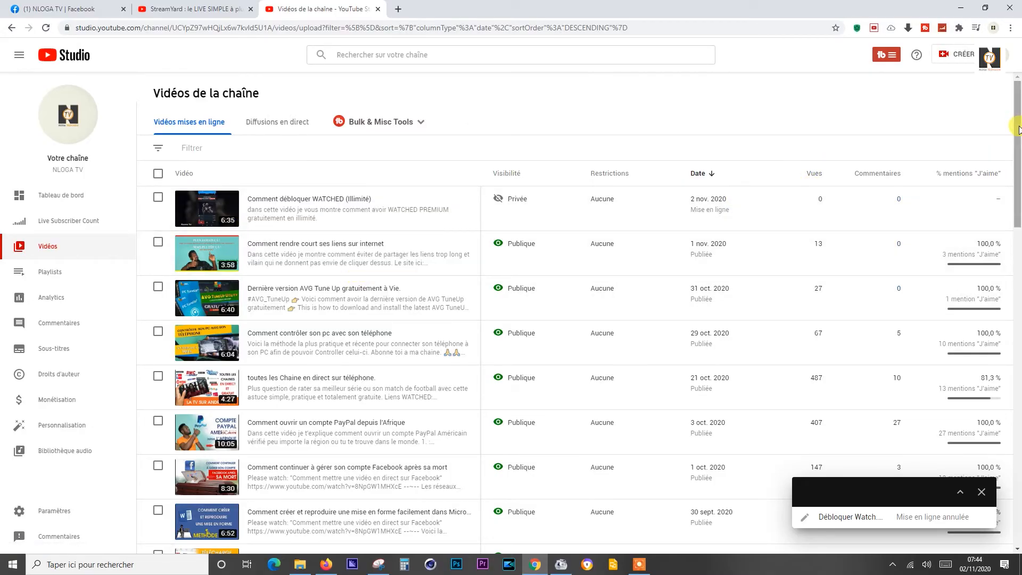
Step: Look through the channel's list of uploaded videos, checking their visibility and the explanation of the Restrictions column
drag(1019, 130, 1018, 182)
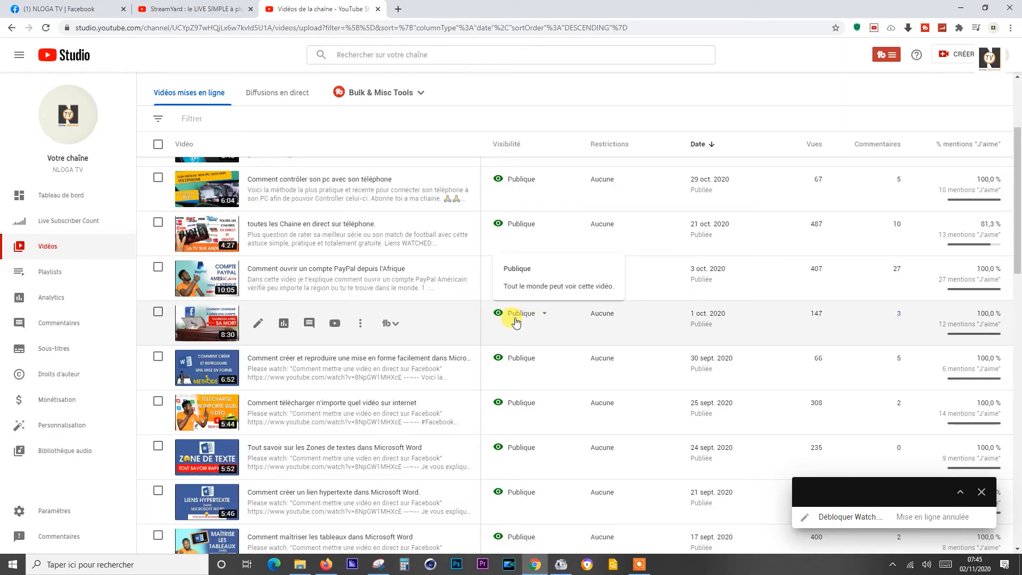
drag(1019, 181, 1019, 133)
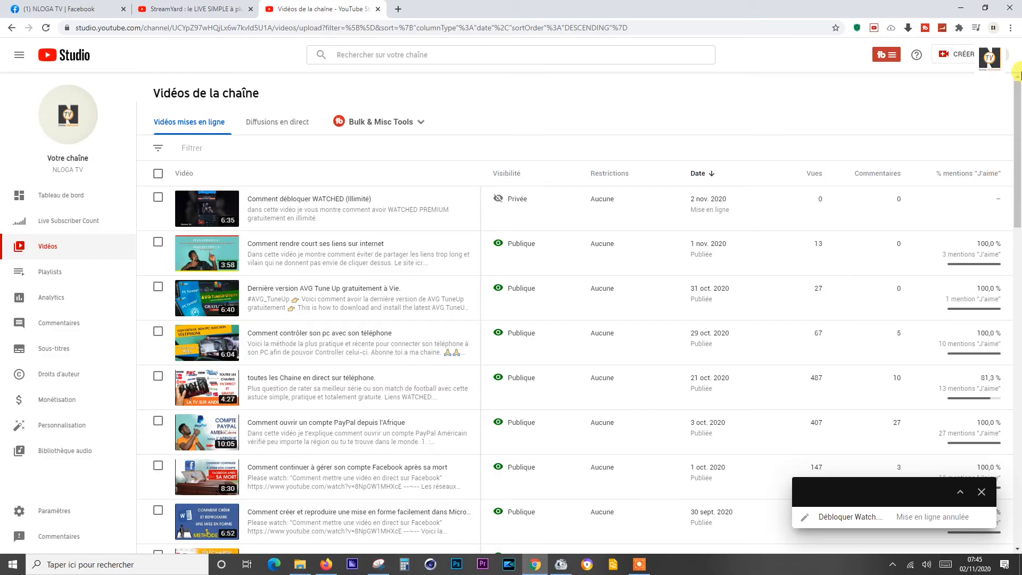
mouse_move(610, 207)
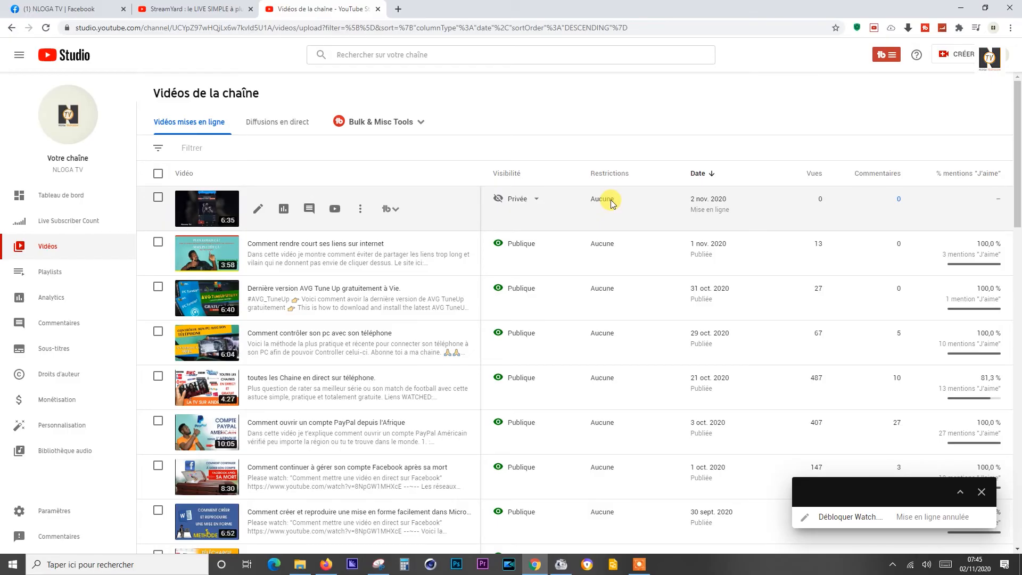
mouse_move(611, 186)
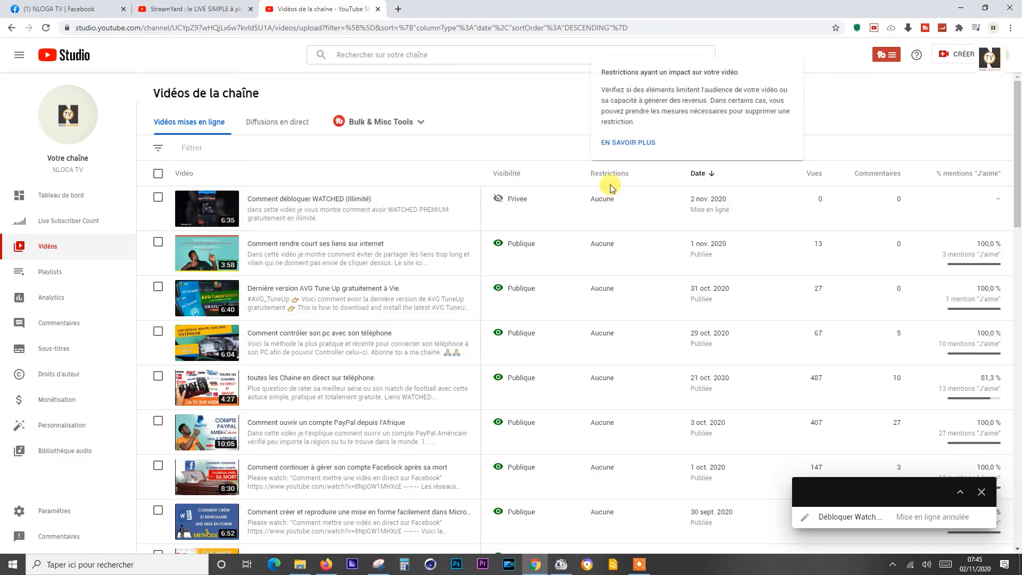